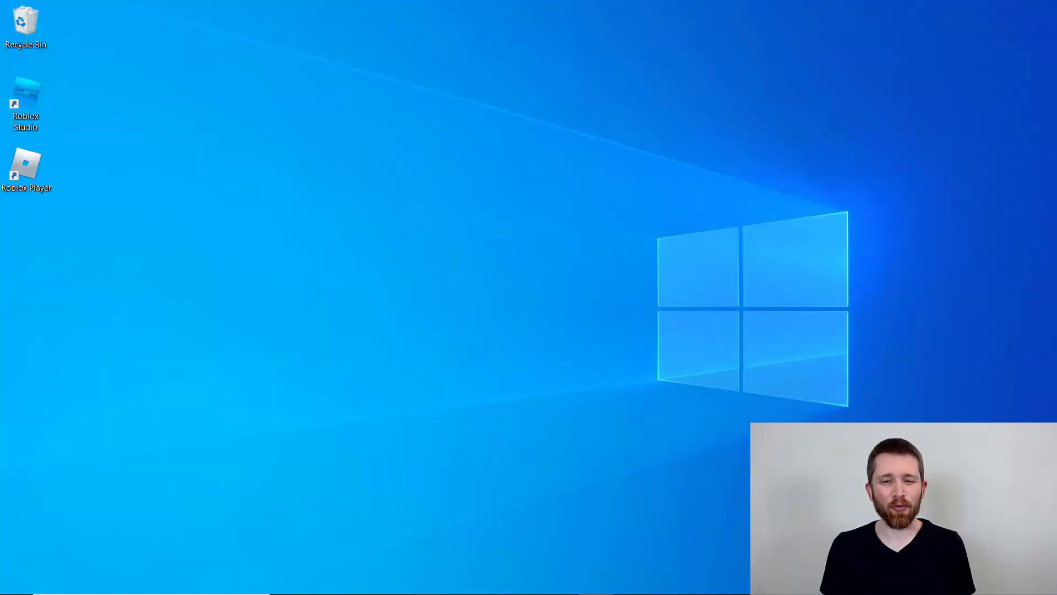
# Bring Roblox Studio to the front and open Game Settings for the game.
pyautogui.moveTo(425, 592)
pyautogui.click(424, 581)
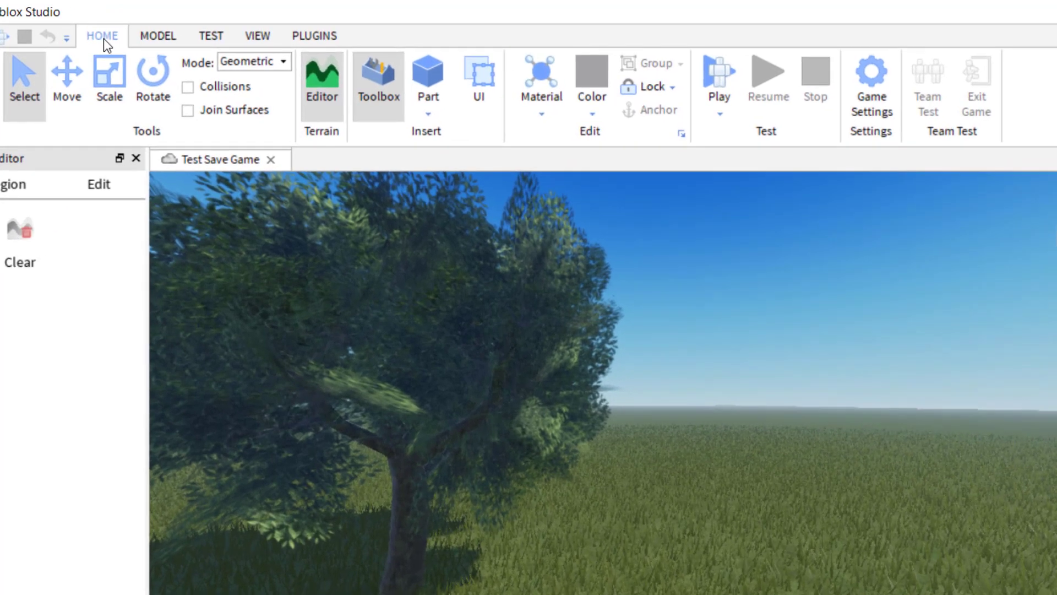
pyautogui.click(870, 93)
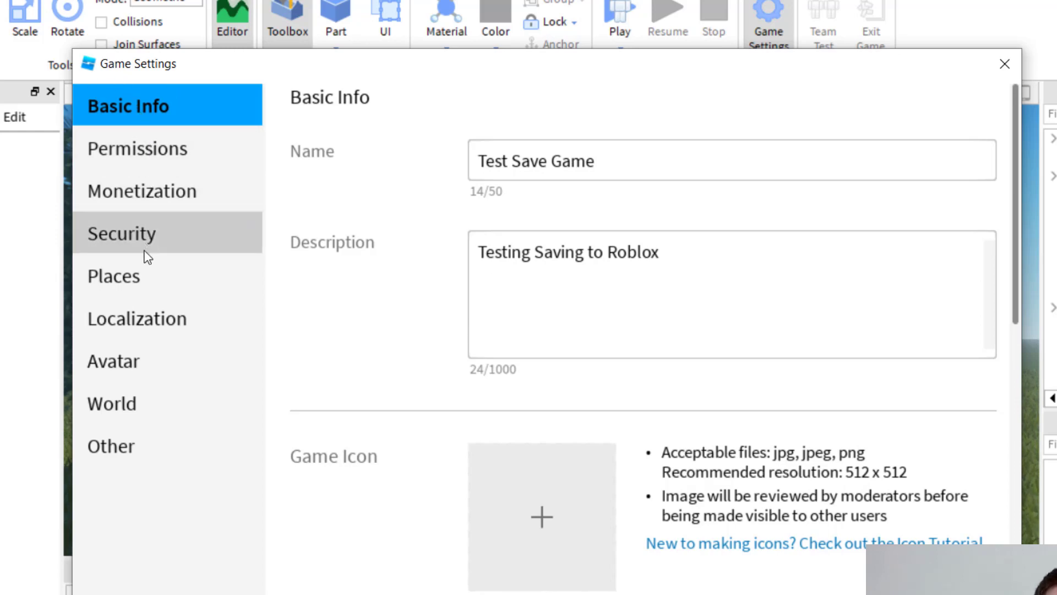
# Edit the Test Save Game place, changing Max Players from 100 to 10, and save.
pyautogui.click(143, 274)
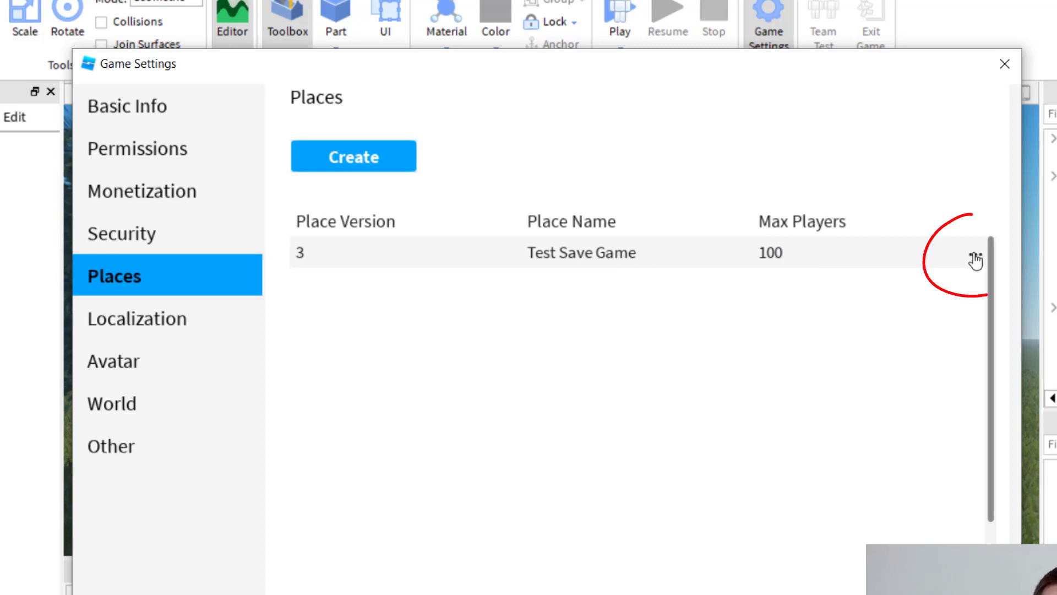
pyautogui.click(975, 257)
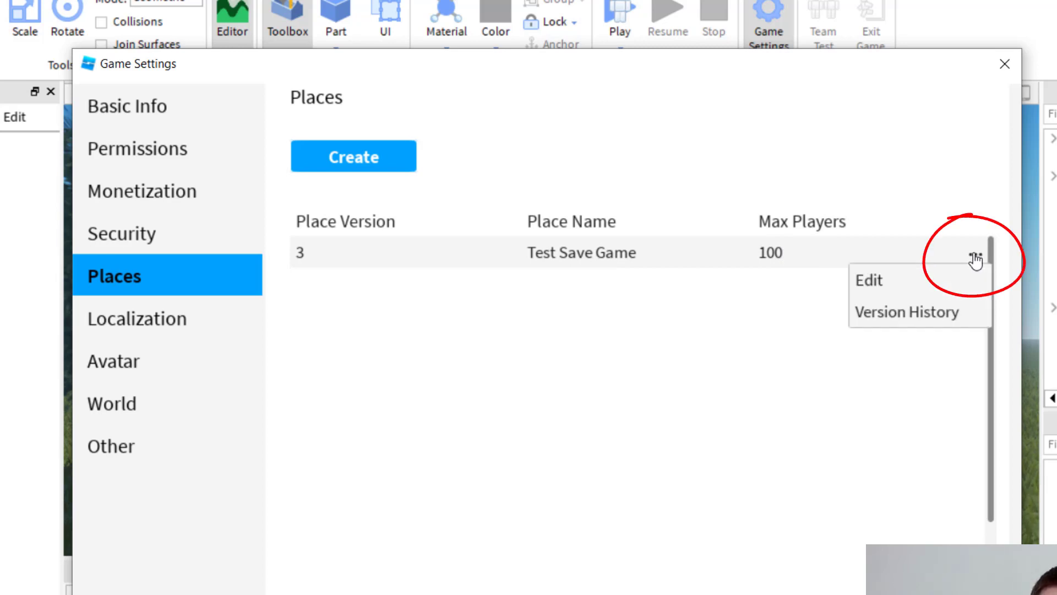
pyautogui.click(954, 280)
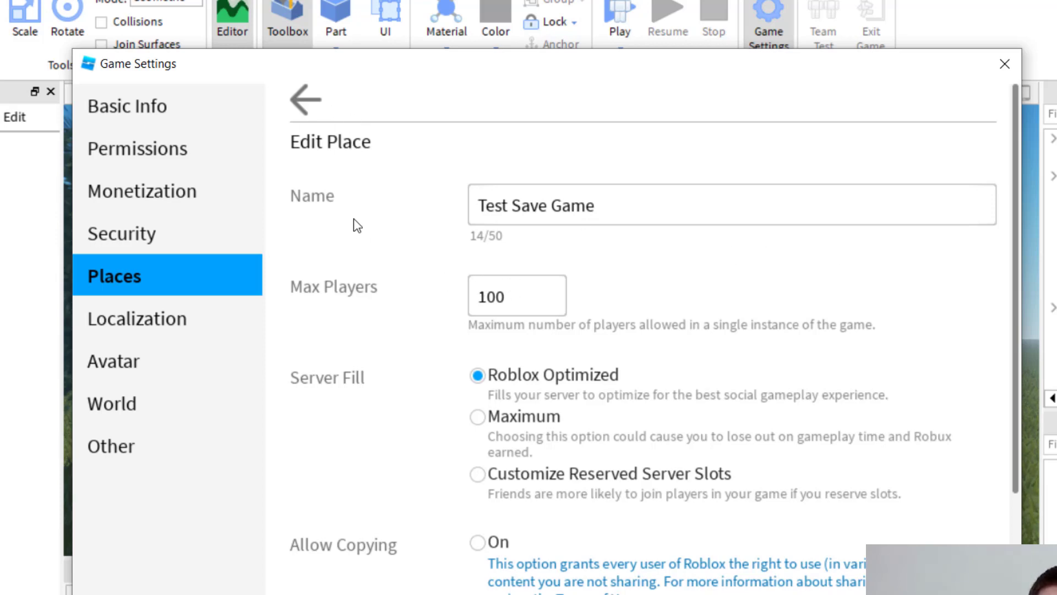
pyautogui.click(512, 304)
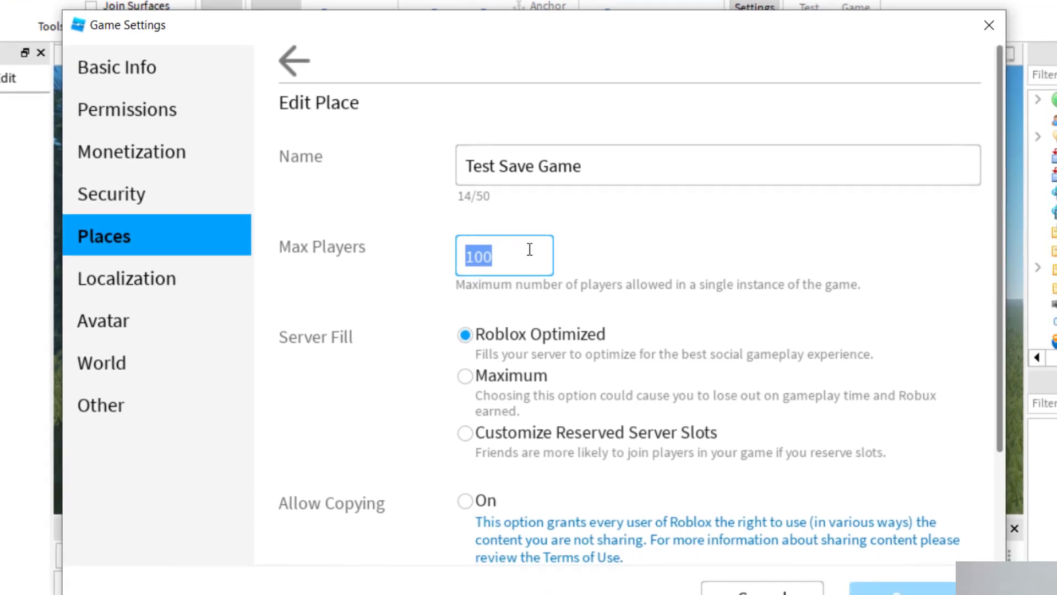
pyautogui.write('1')
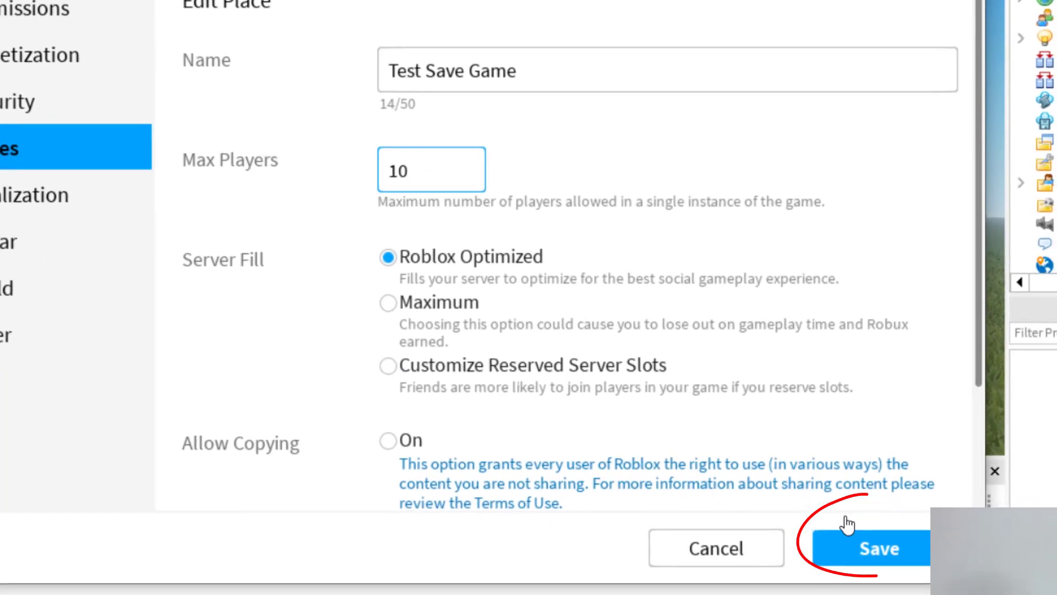
pyautogui.click(861, 545)
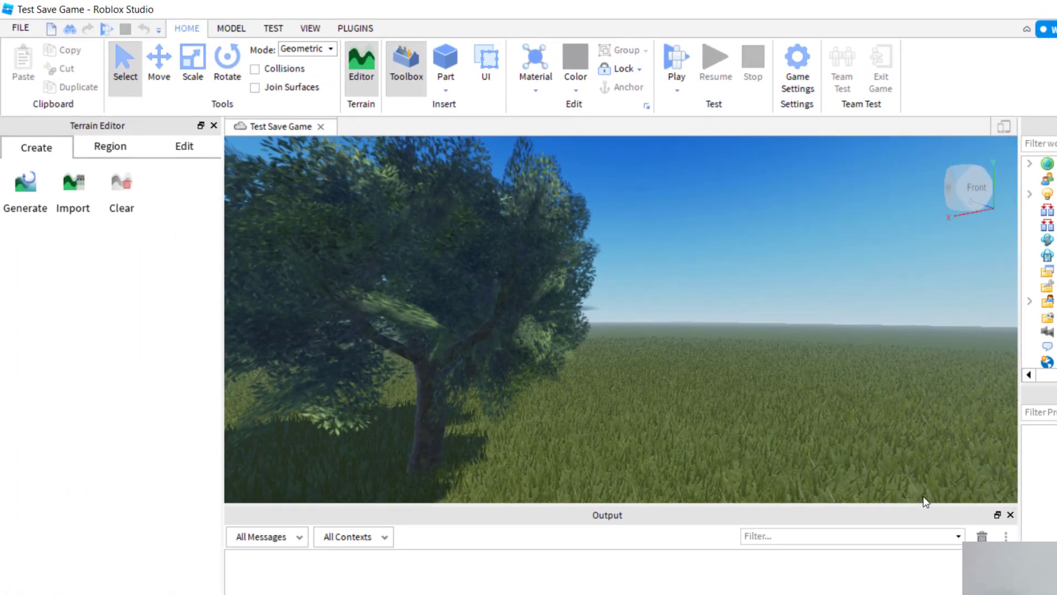
# Reopen Places, edit Test Save Game, and save Max Players as 300.
pyautogui.click(798, 70)
pyautogui.click(301, 275)
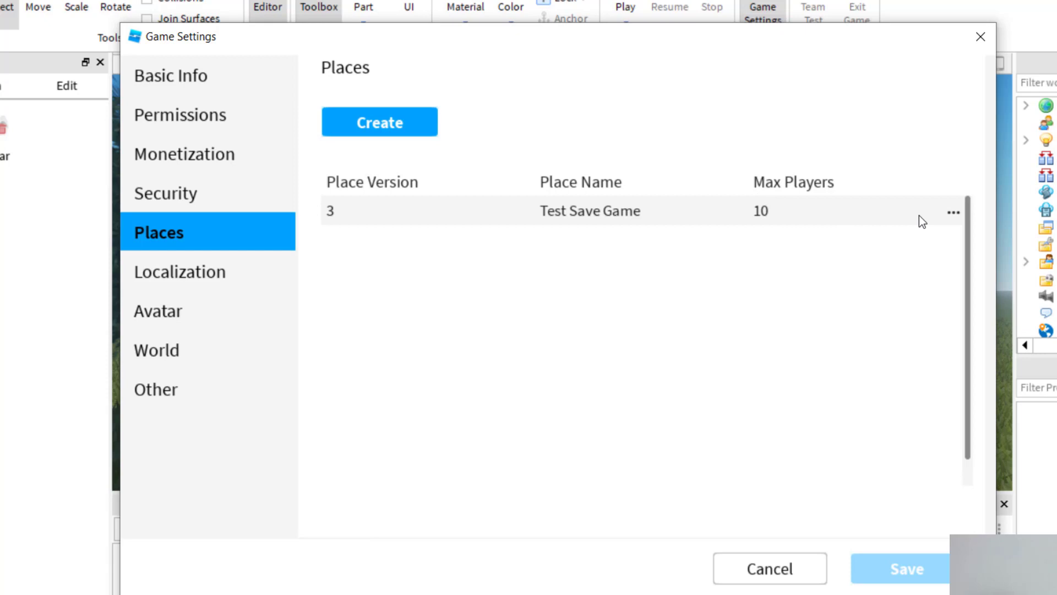
pyautogui.click(954, 214)
pyautogui.click(859, 235)
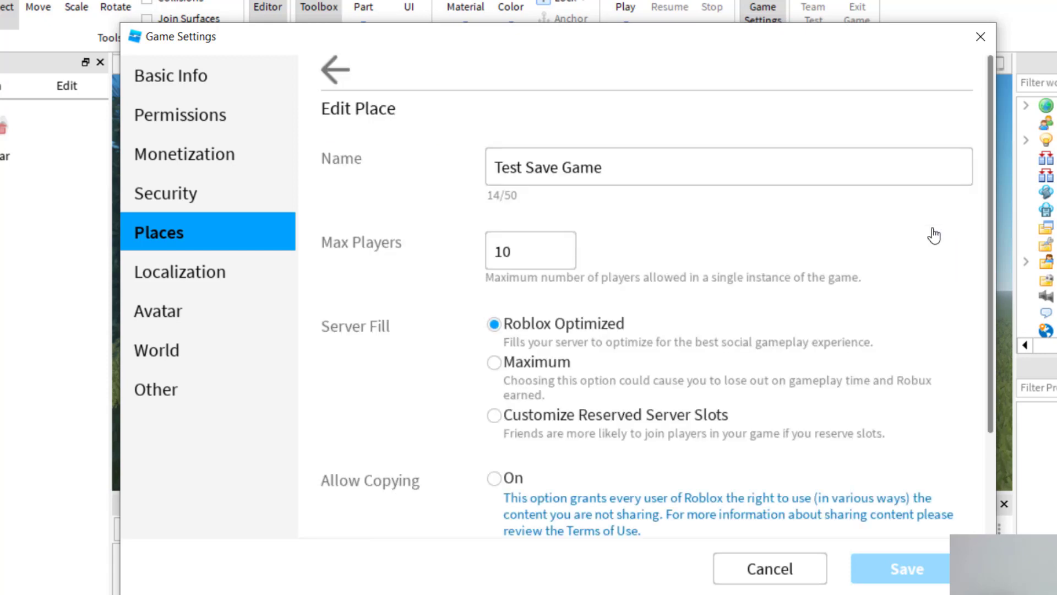
pyautogui.doubleClick(529, 252)
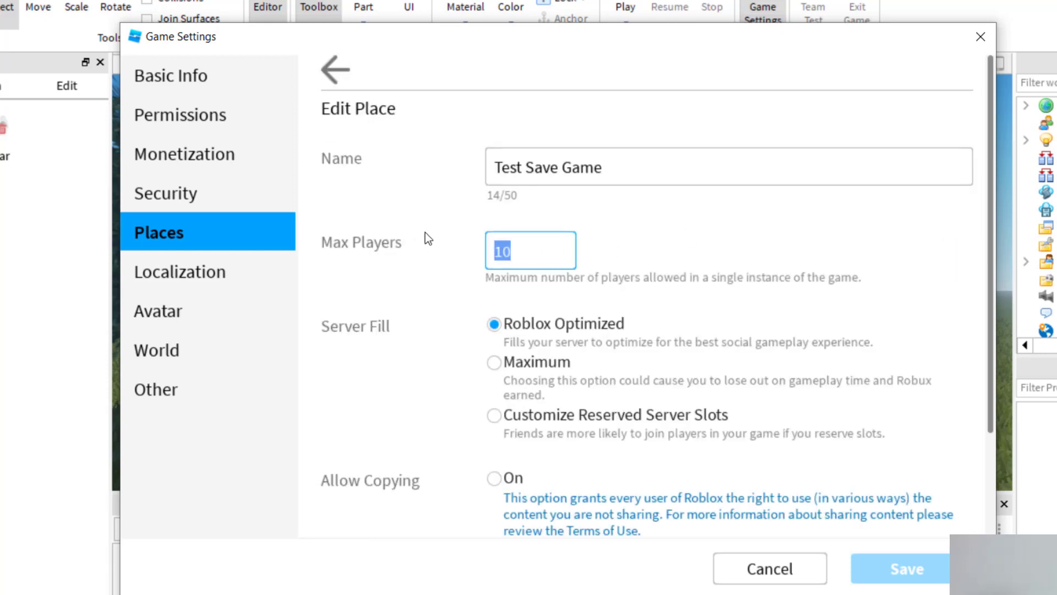
pyautogui.write('300')
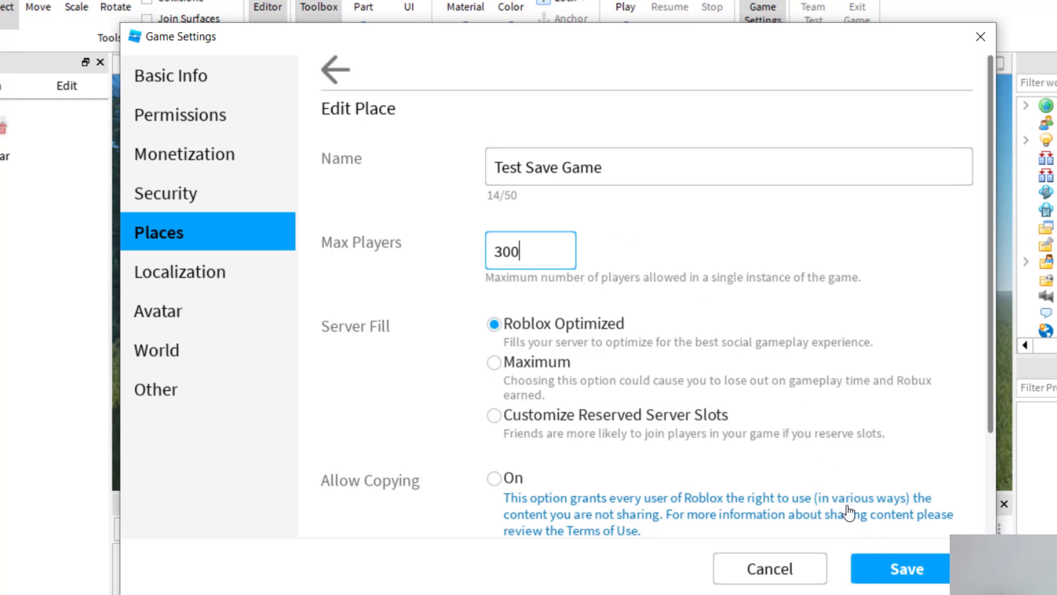
pyautogui.click(906, 570)
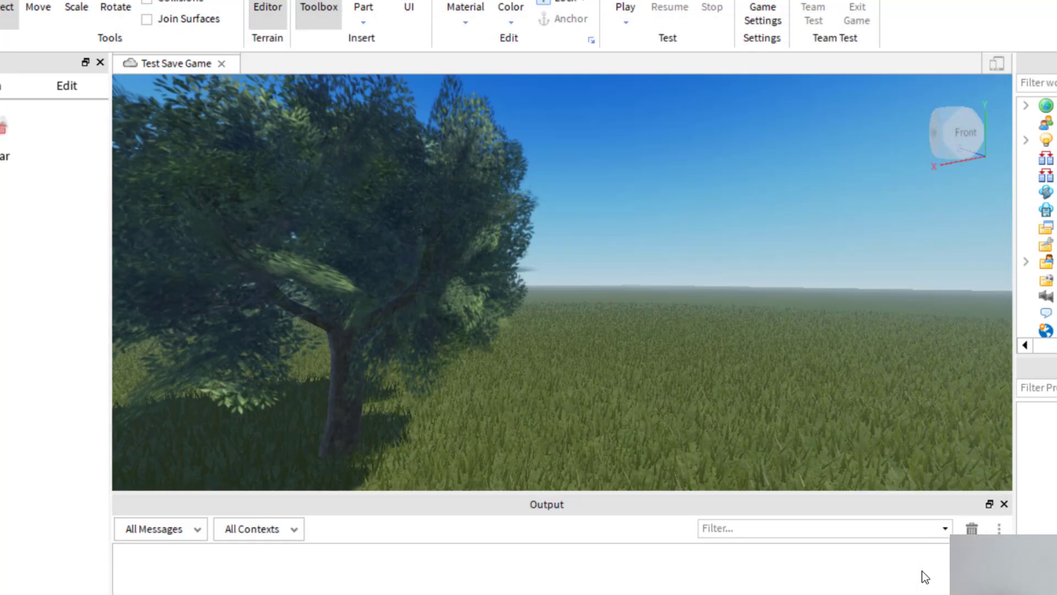
# Recheck the Places list, which still shows 100 max players, then switch to the browser.
pyautogui.click(761, 14)
pyautogui.click(182, 240)
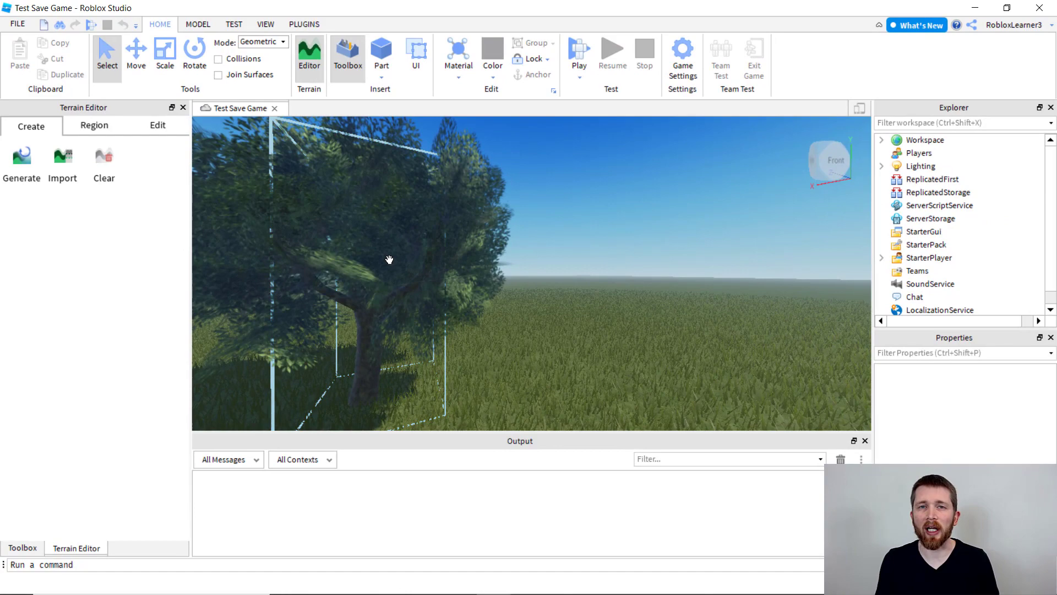
pyautogui.click(633, 165)
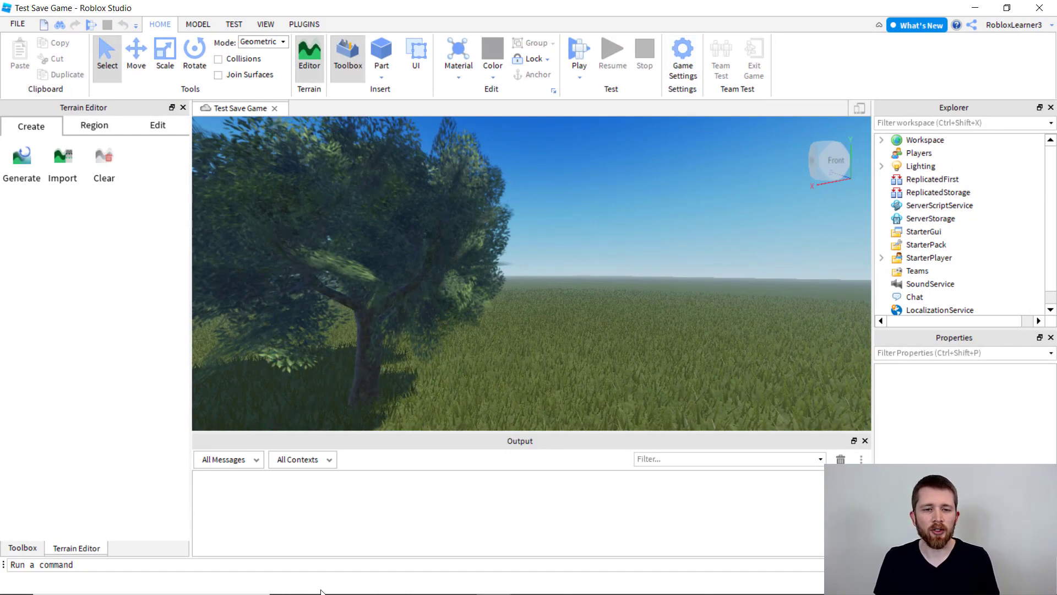
pyautogui.click(391, 585)
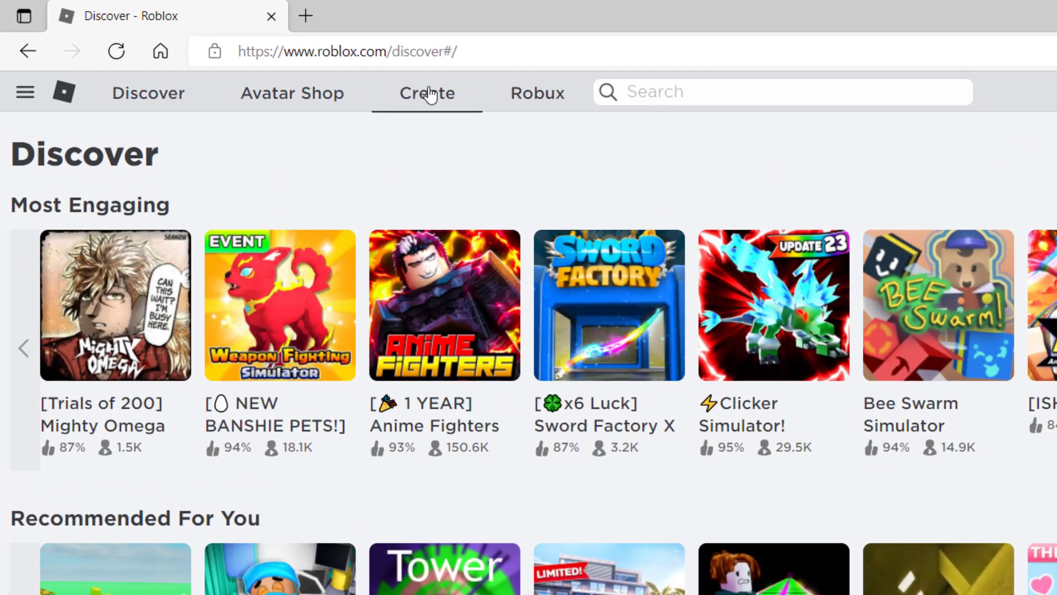
# Go to Create > Places and open Configure Place for Test Save Game.
pyautogui.click(429, 96)
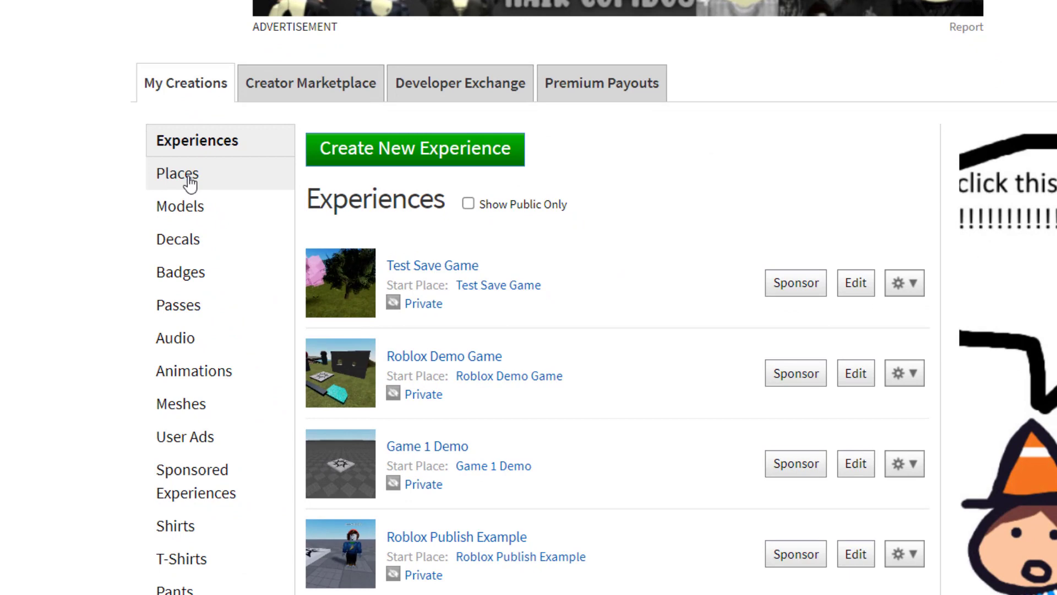
pyautogui.click(190, 181)
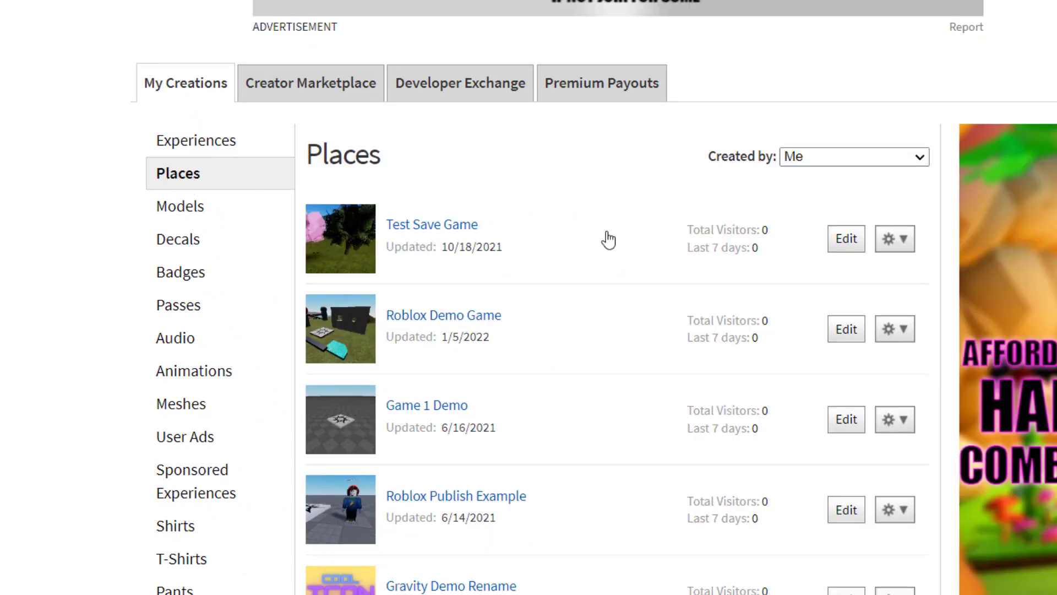
pyautogui.click(906, 243)
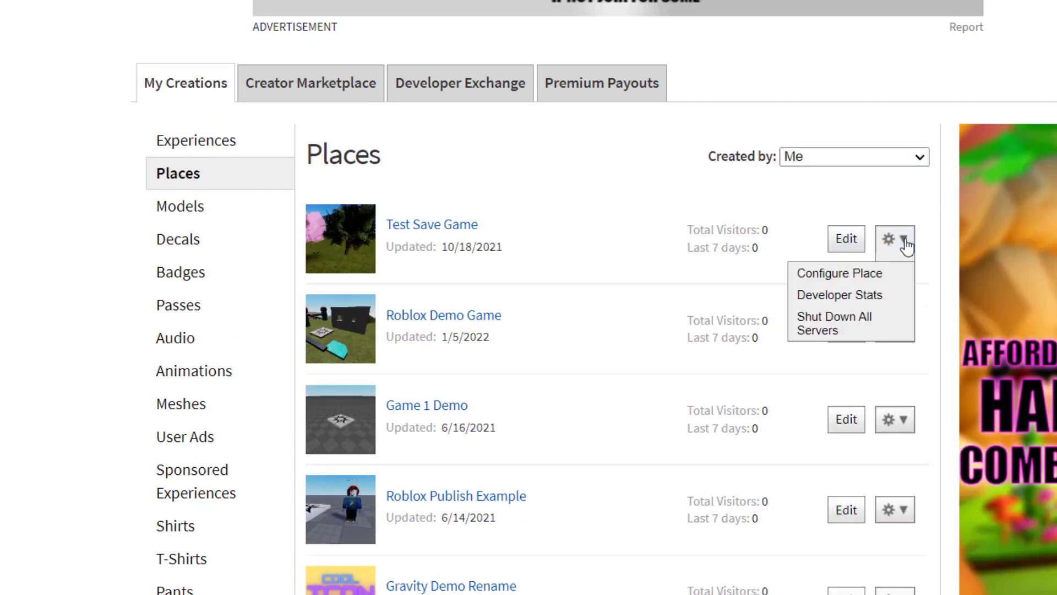
pyautogui.click(881, 276)
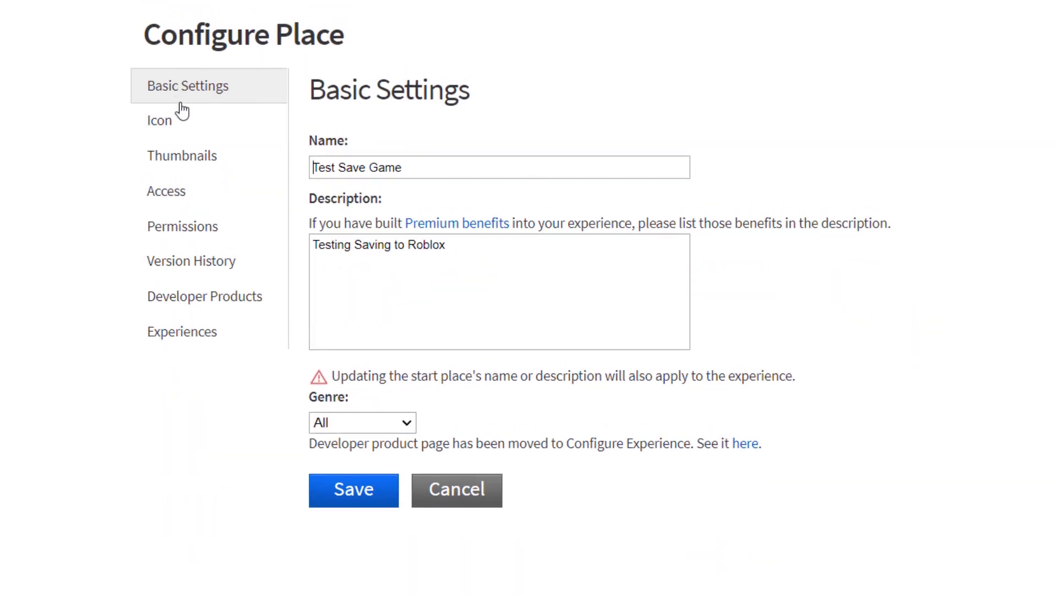
# Save Maximum Visitor Count 90 under Access, then highlight Server Size 90 on the game page.
pyautogui.click(197, 195)
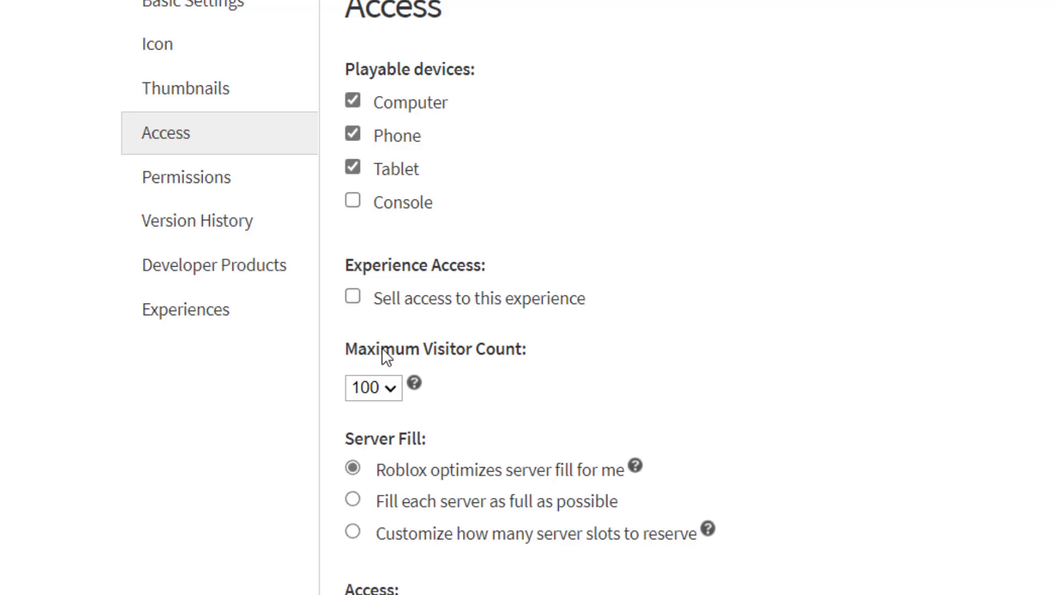
pyautogui.click(397, 395)
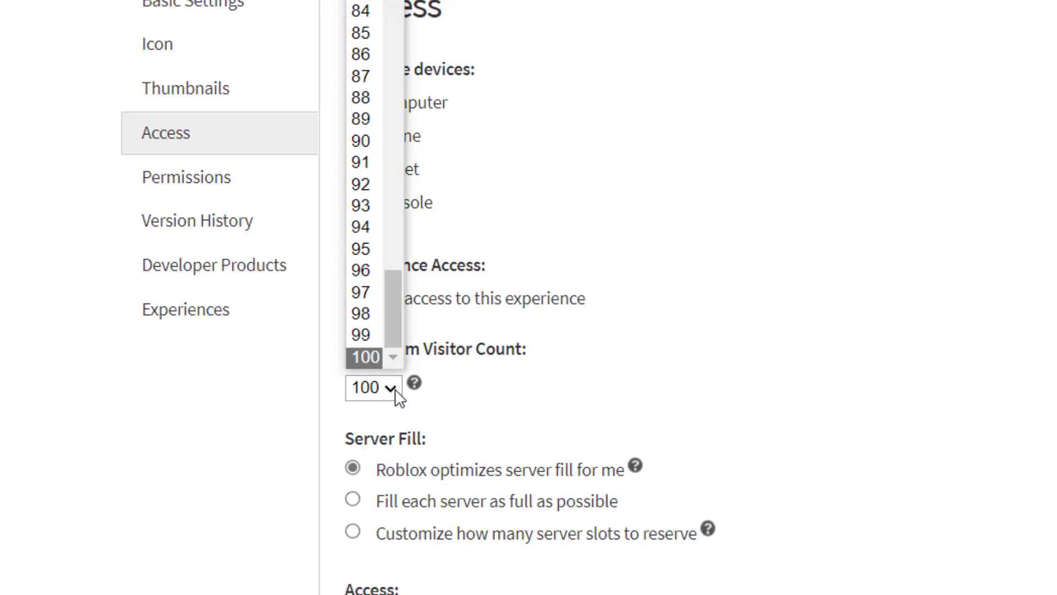
pyautogui.click(367, 140)
pyautogui.scroll(-3, 633, 568)
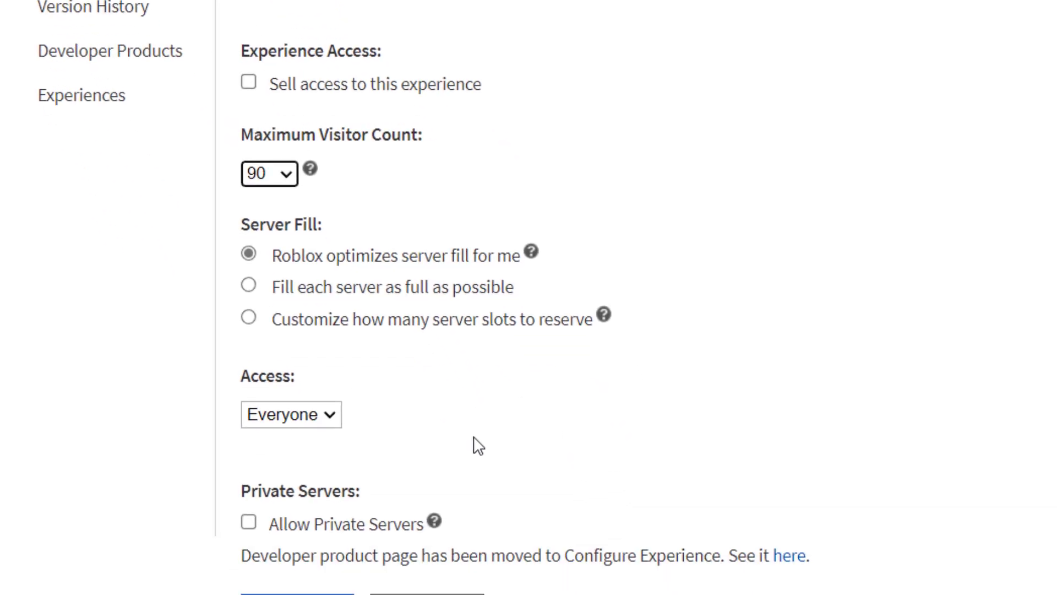
pyautogui.scroll(-4, 471, 443)
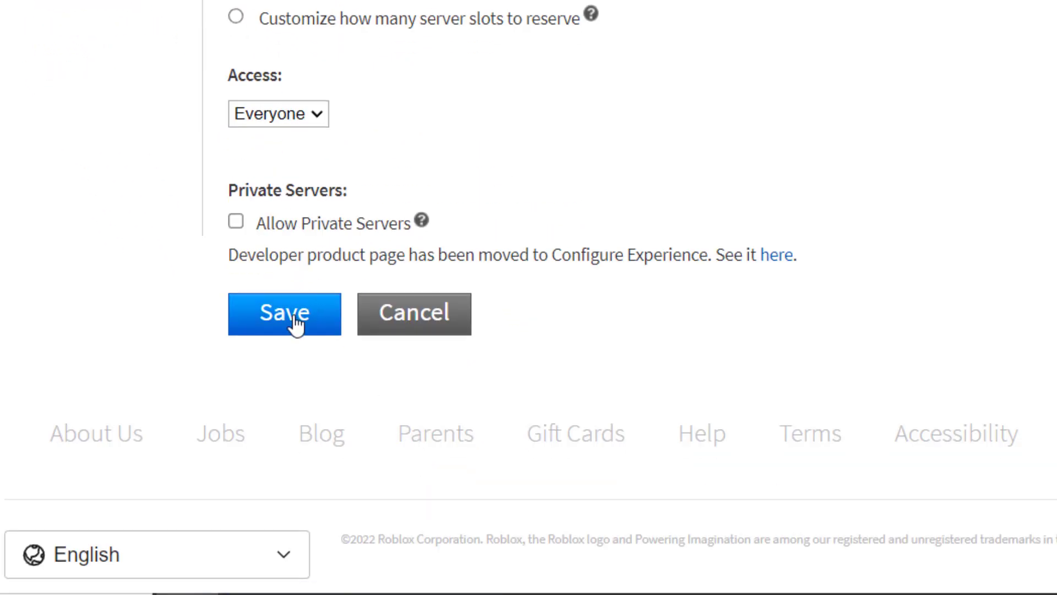
pyautogui.click(296, 320)
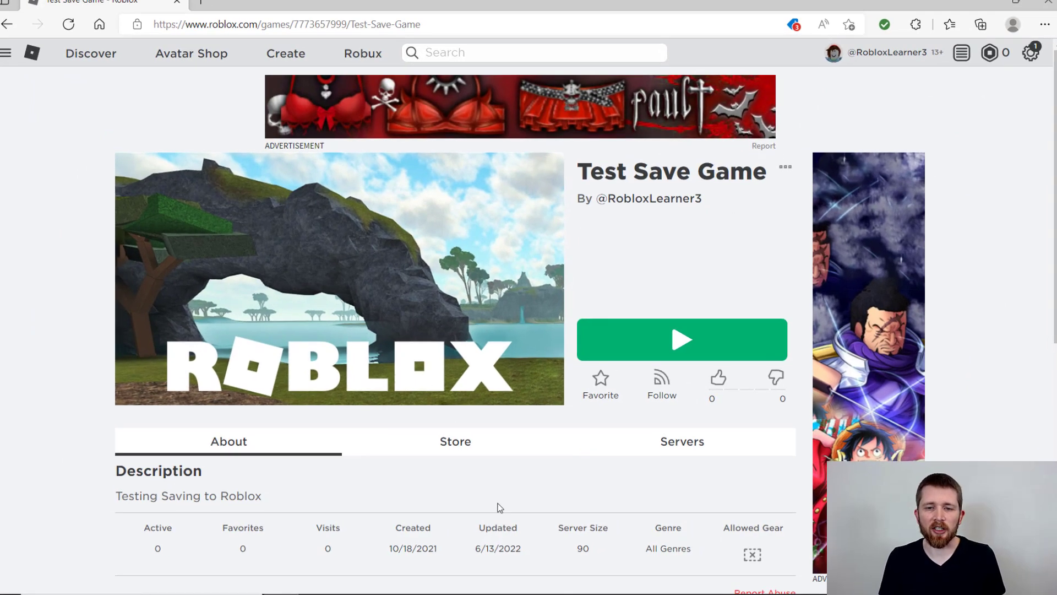
pyautogui.moveTo(559, 525); pyautogui.dragTo(590, 550)
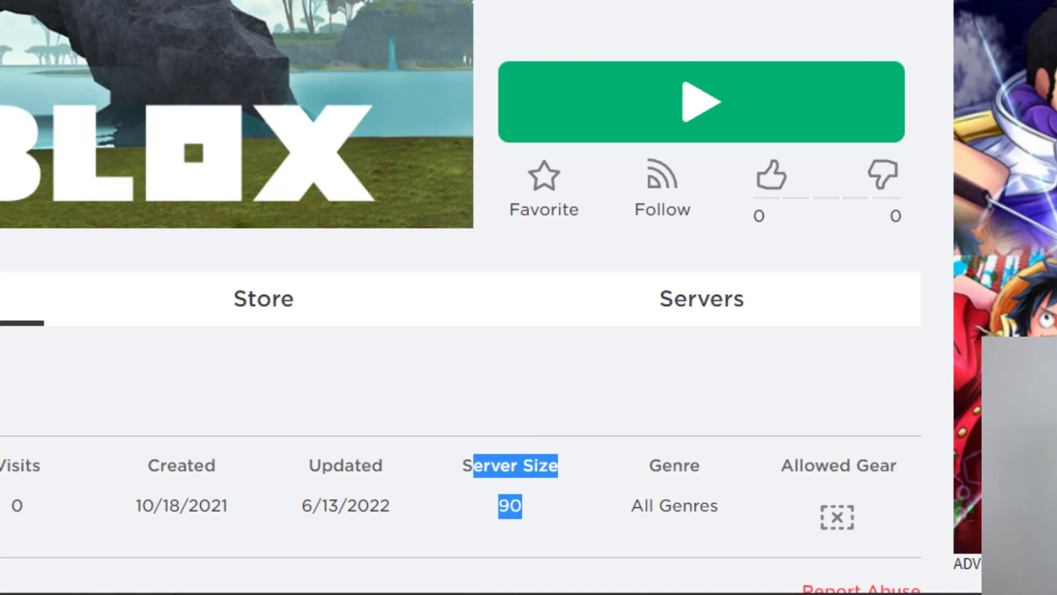
# Back in Studio, check Game Settings > Places, which now shows Test Save Game with 90 max players.
pyautogui.click(335, 570)
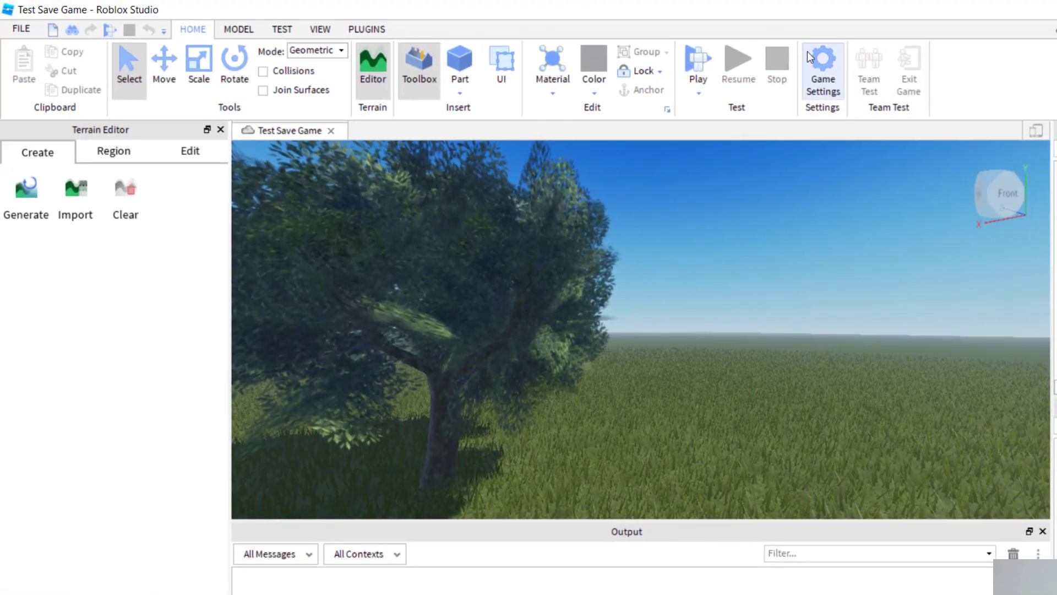
pyautogui.click(823, 70)
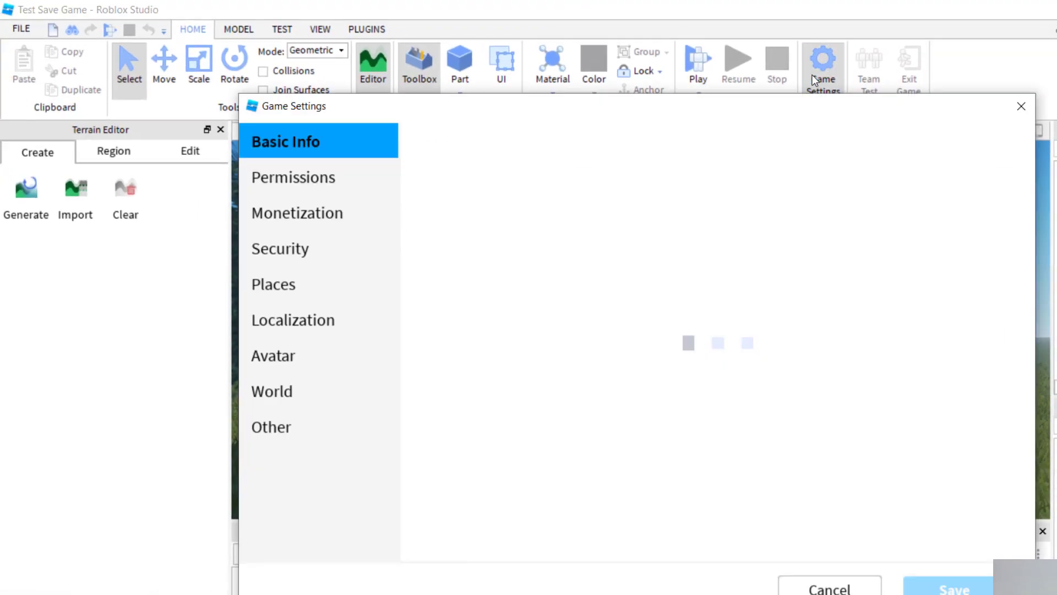
pyautogui.click(281, 291)
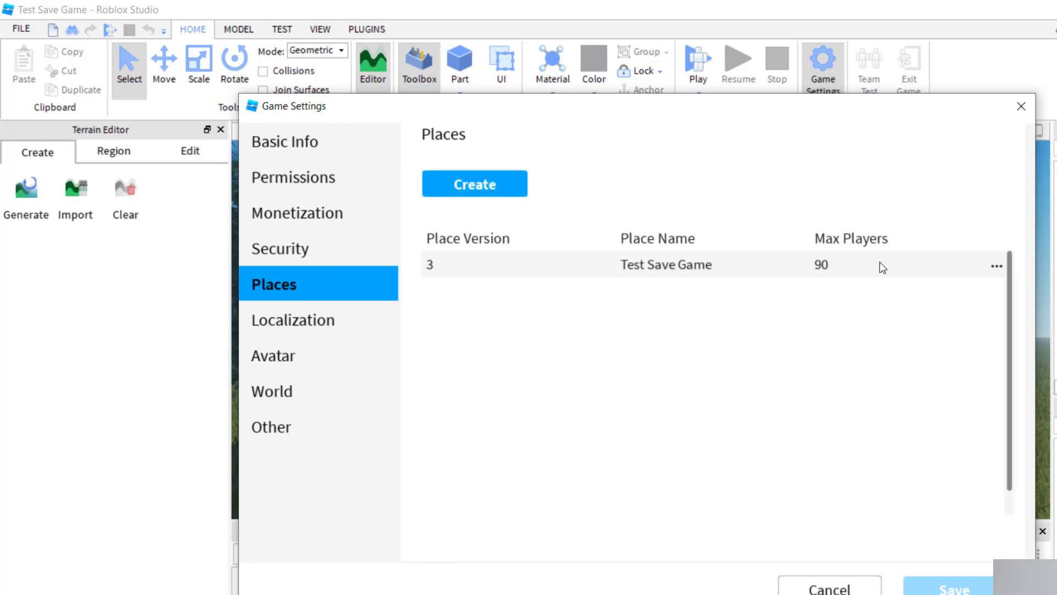